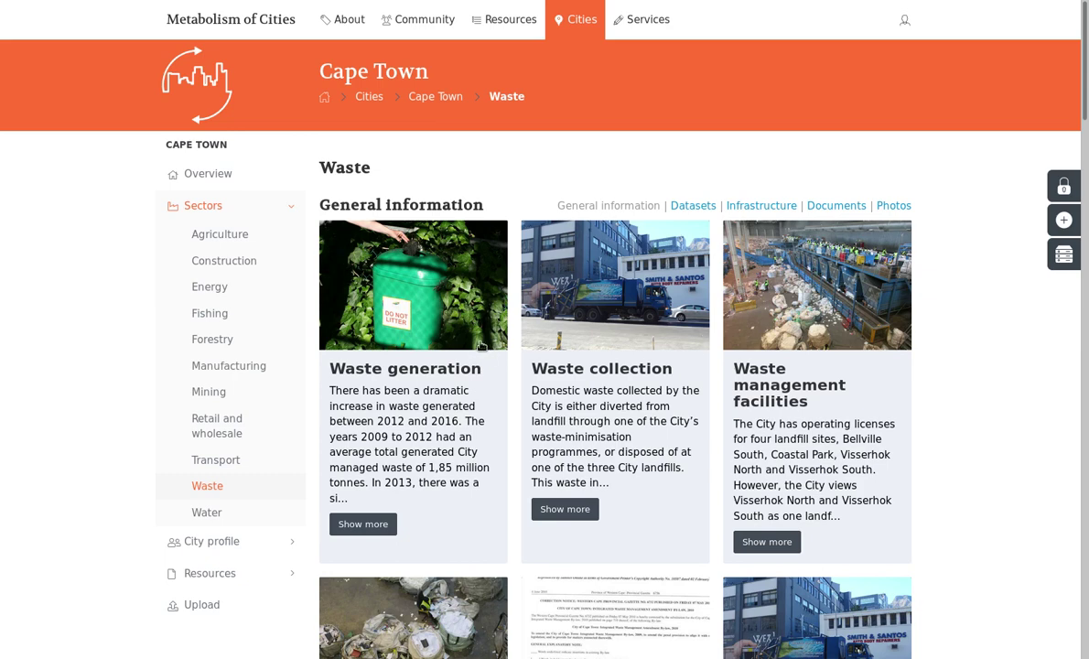
# - Open the Kraaifontein Integrated Waste Management Facility photo from the photos of Cape Town's Waste sector
pyautogui.scroll(-3, 492, 338)
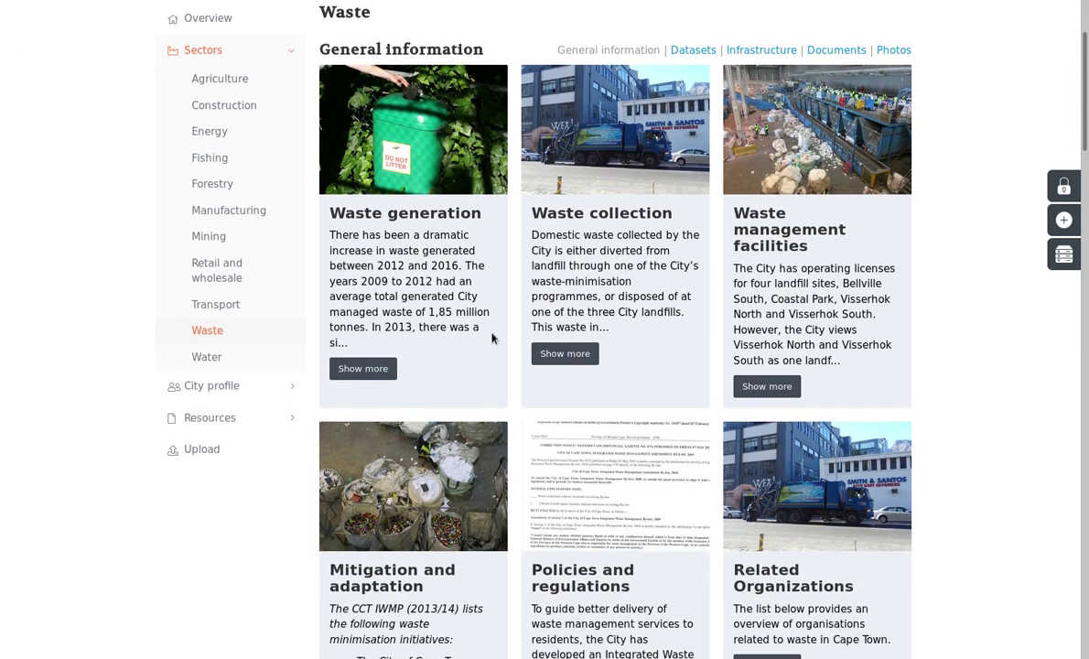
pyautogui.click(892, 51)
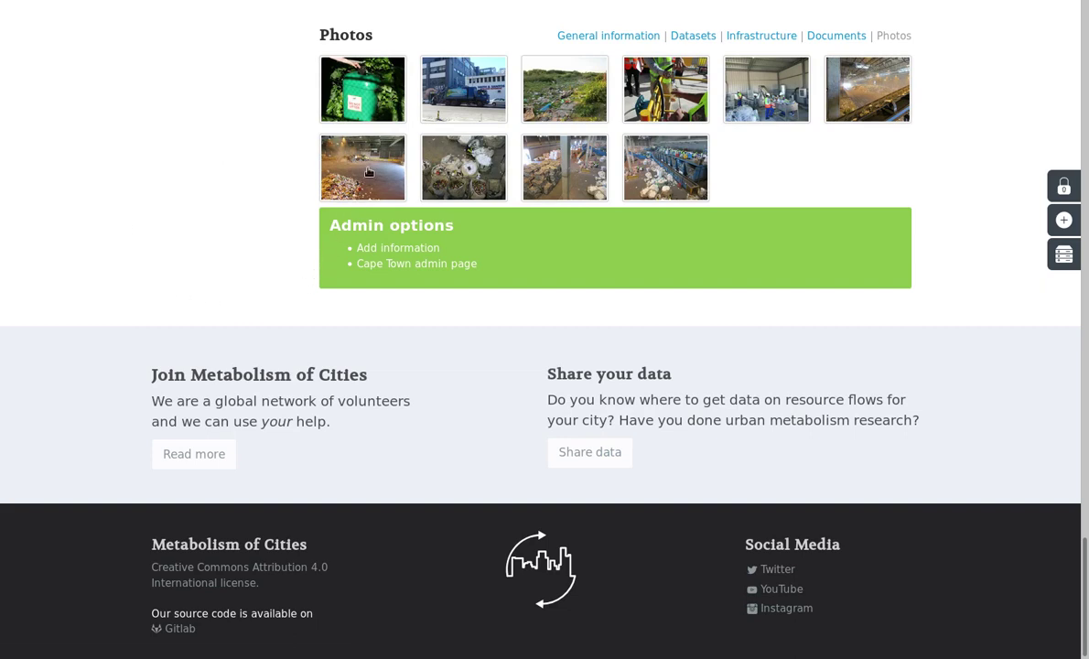
pyautogui.click(344, 159)
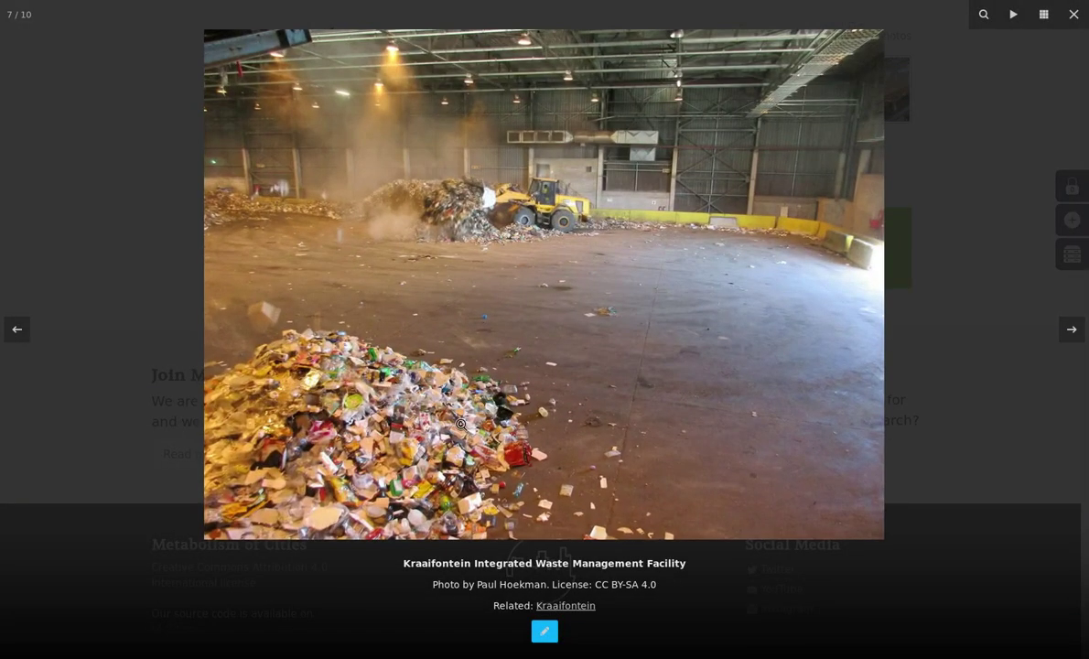
# - Open the photo's related Kraaifontein page and look over its data, multimedia and log
pyautogui.click(574, 607)
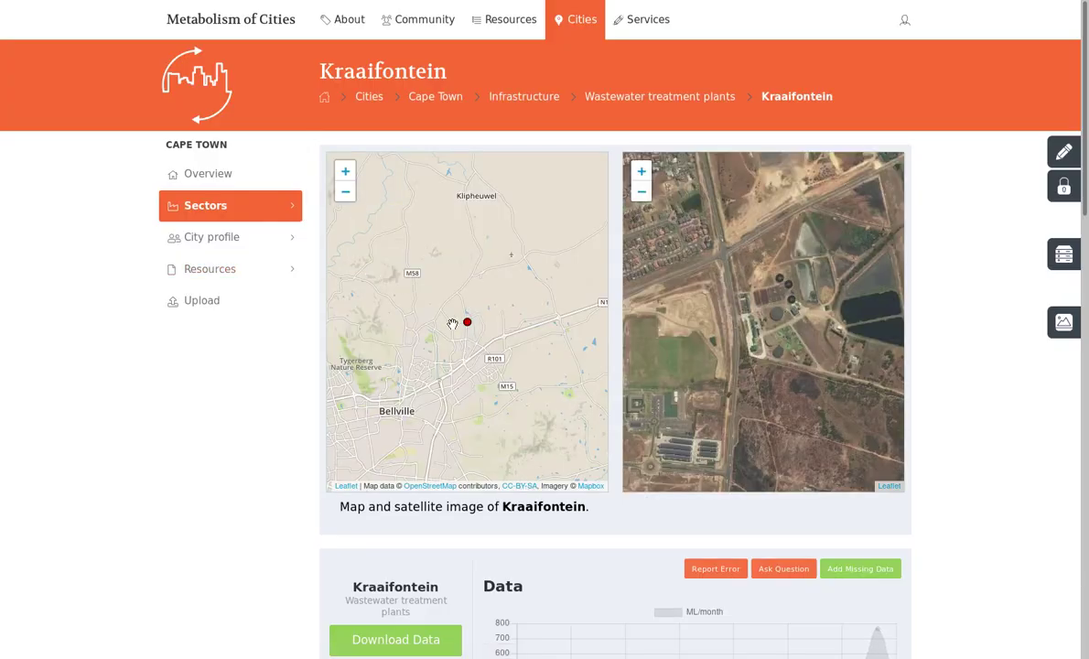
pyautogui.scroll(-10, 389, 248)
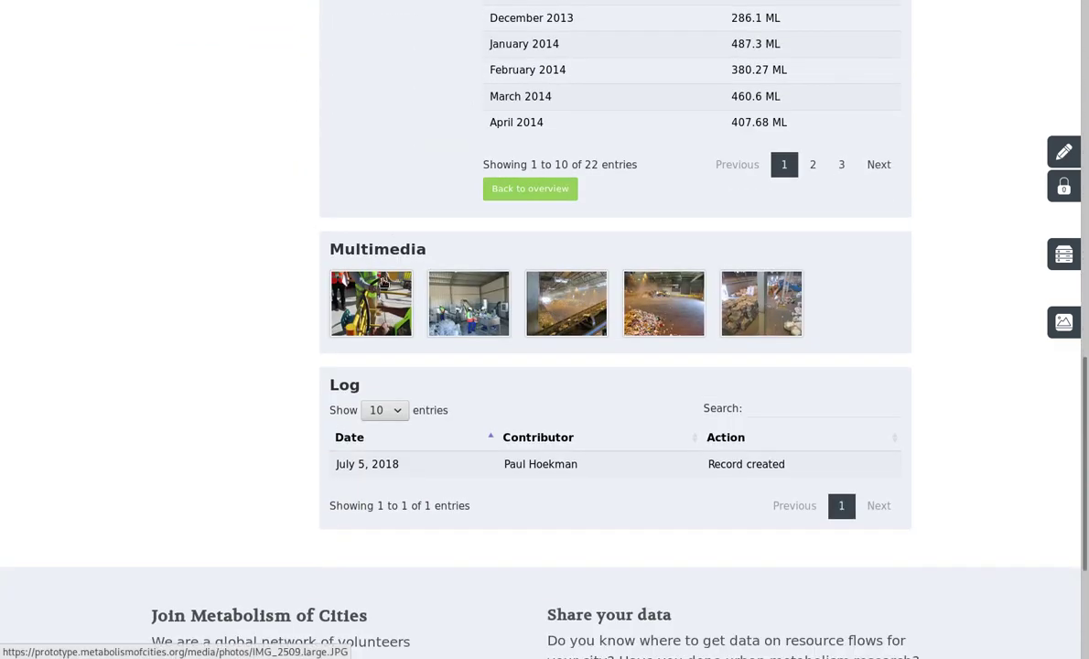
pyautogui.scroll(11, 334, 289)
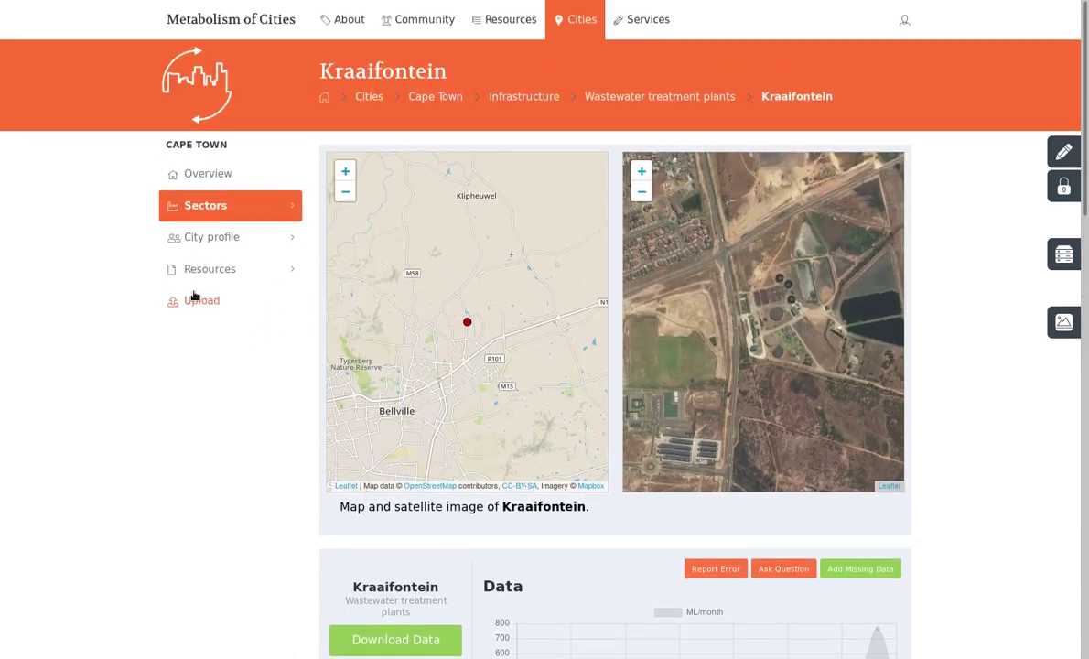
# - View Cape Town's photo collection among its resources, and switch to the Wikipedia image of the Koeberg plant
pyautogui.click(206, 271)
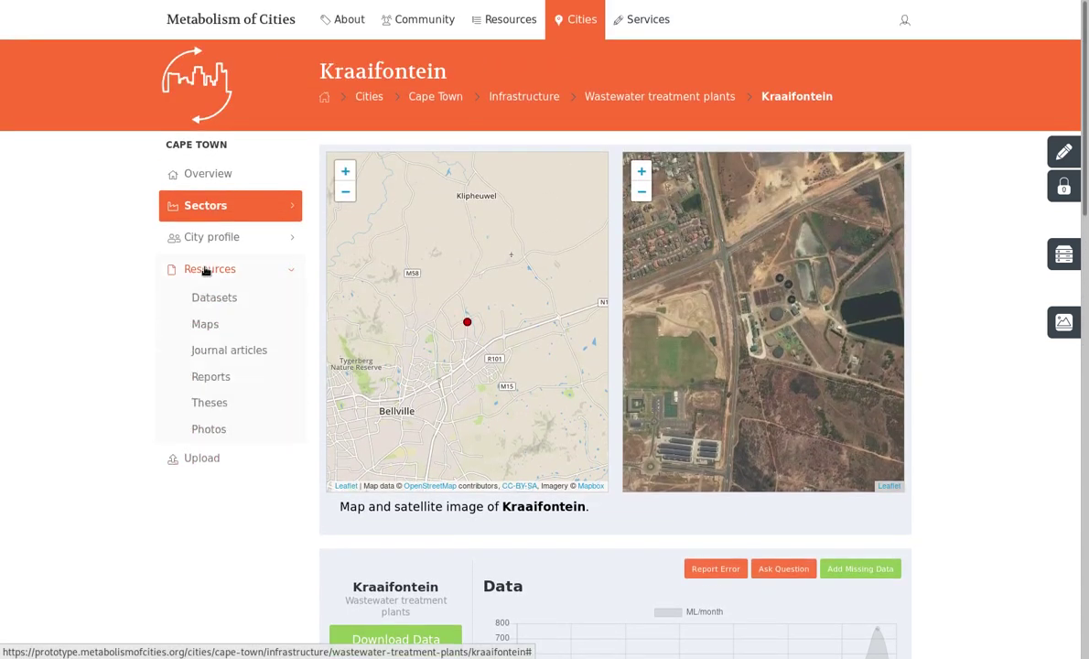
pyautogui.click(207, 429)
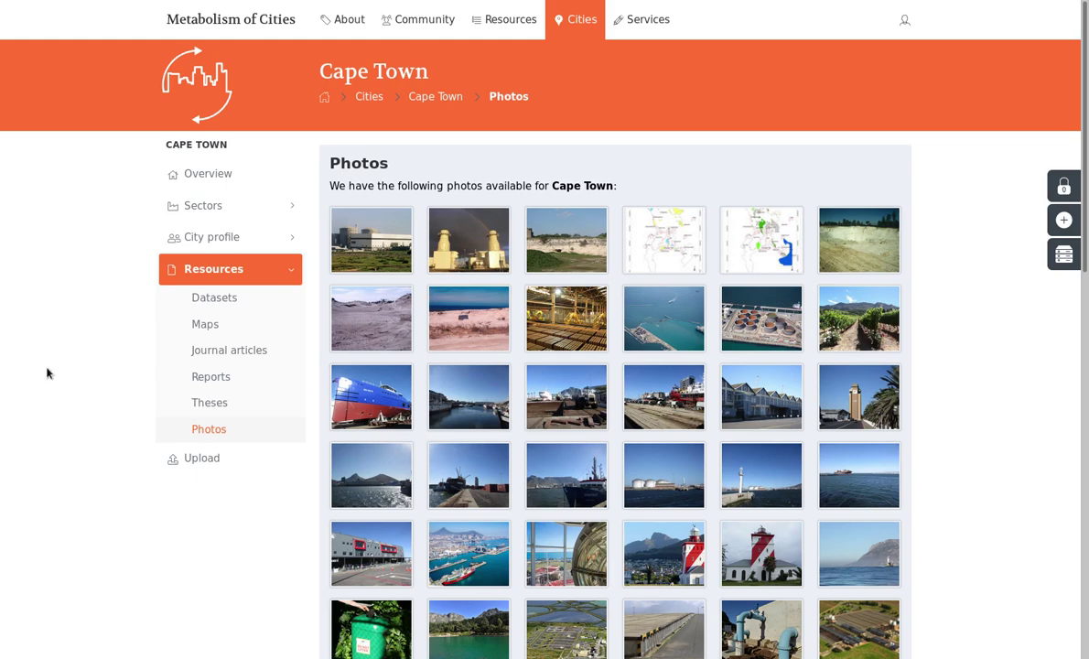
pyautogui.hotkey('ctrl', 'Tab')
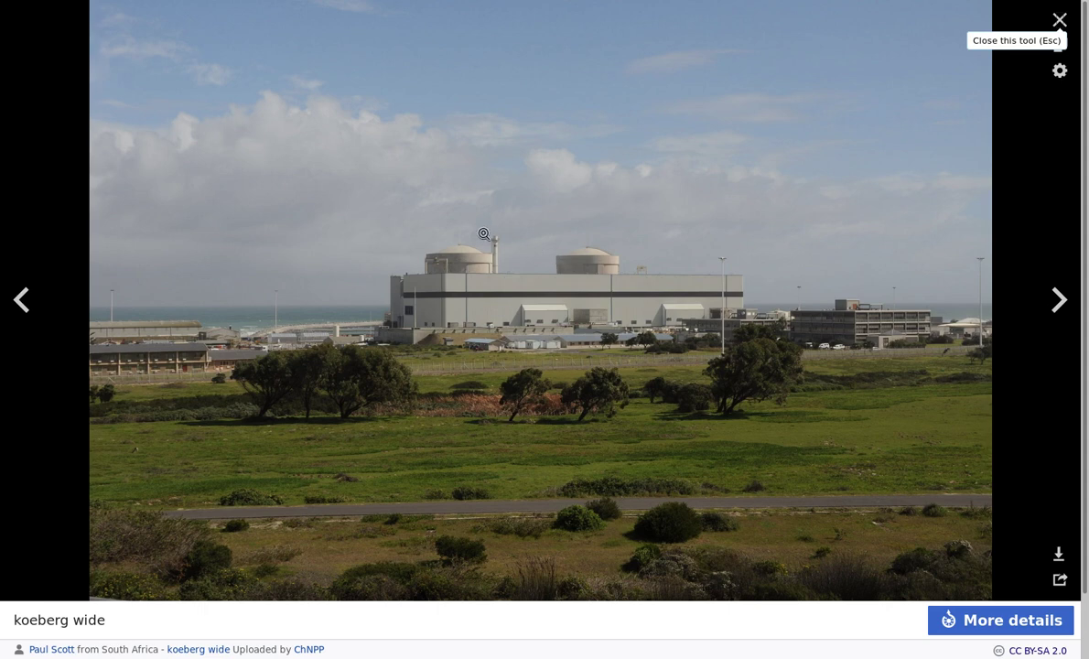
# - Open the photo upload form for Cape Town
pyautogui.hotkey('ctrl', 'Tab')
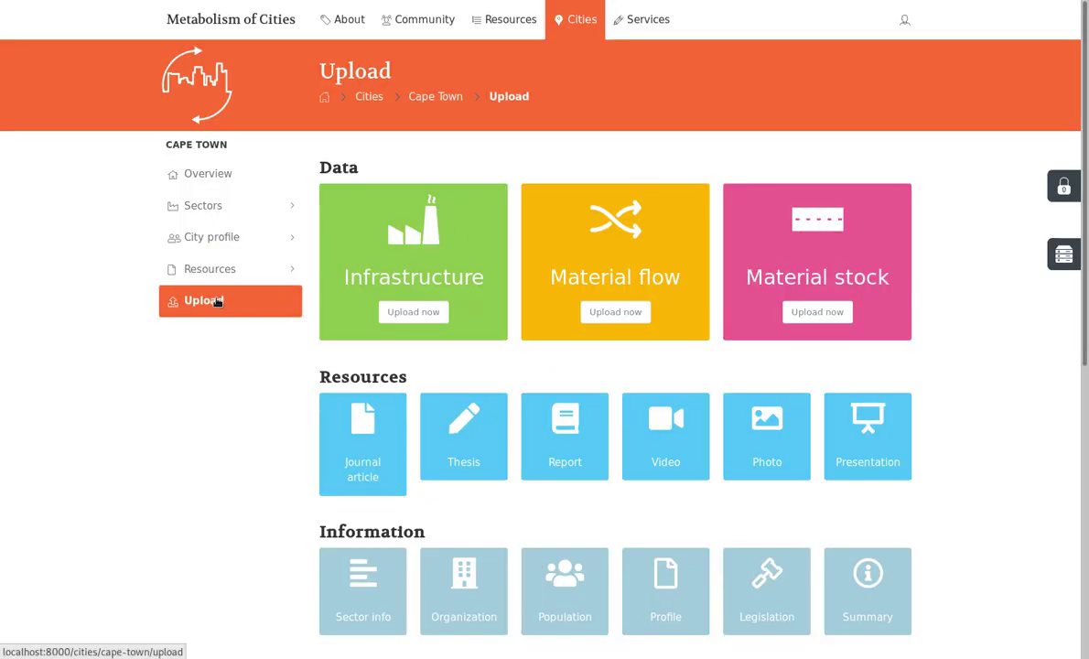
pyautogui.scroll(-3, 314, 295)
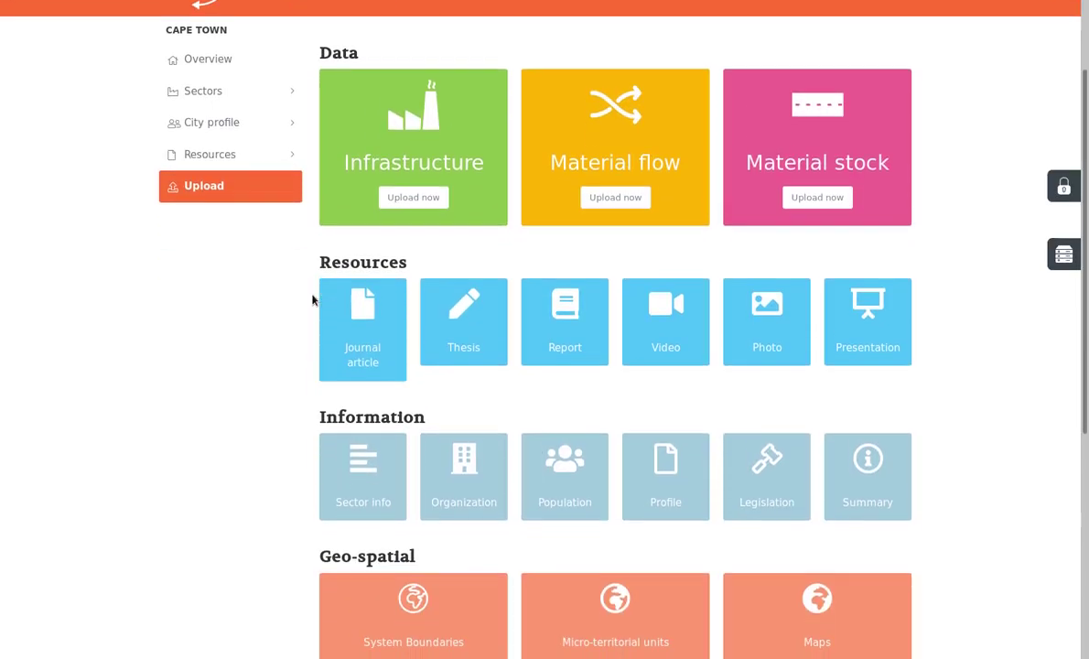
pyautogui.click(763, 305)
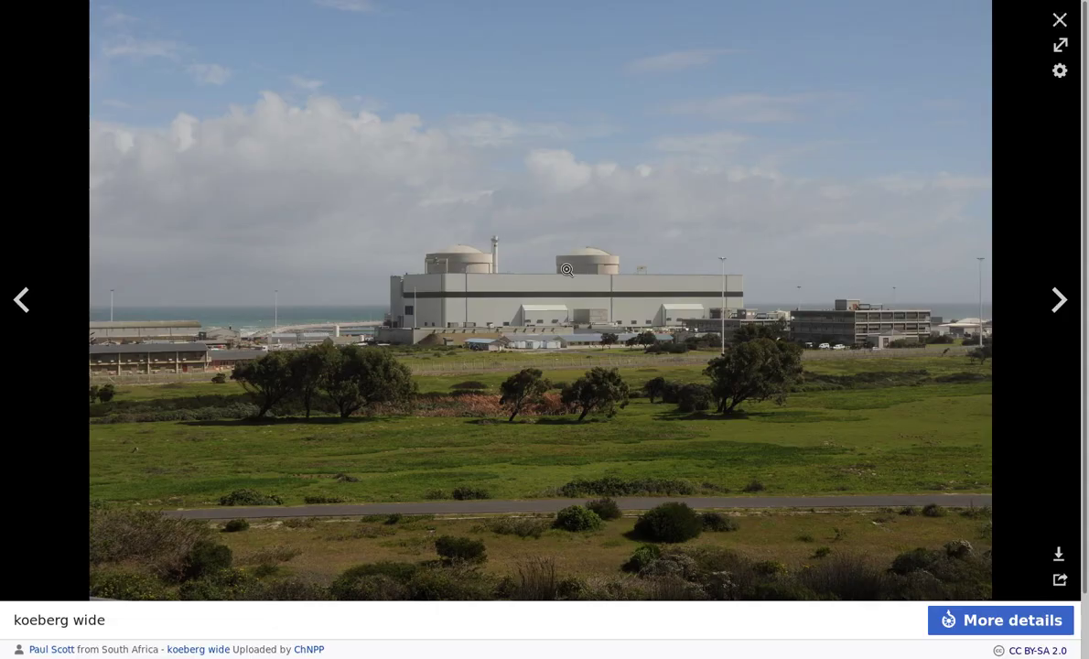
# - Choose Koeberg_Nuclear_Power_Plant_2010-1.jpg as the image file for the photo upload
pyautogui.rightClick(569, 273)
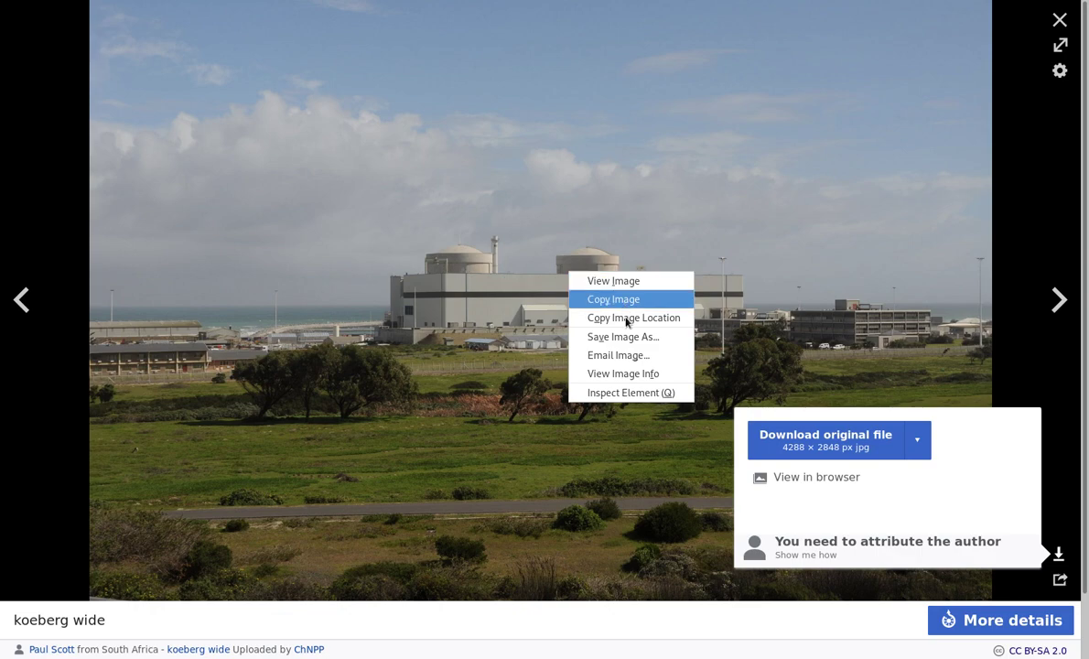
pyautogui.press('Escape')
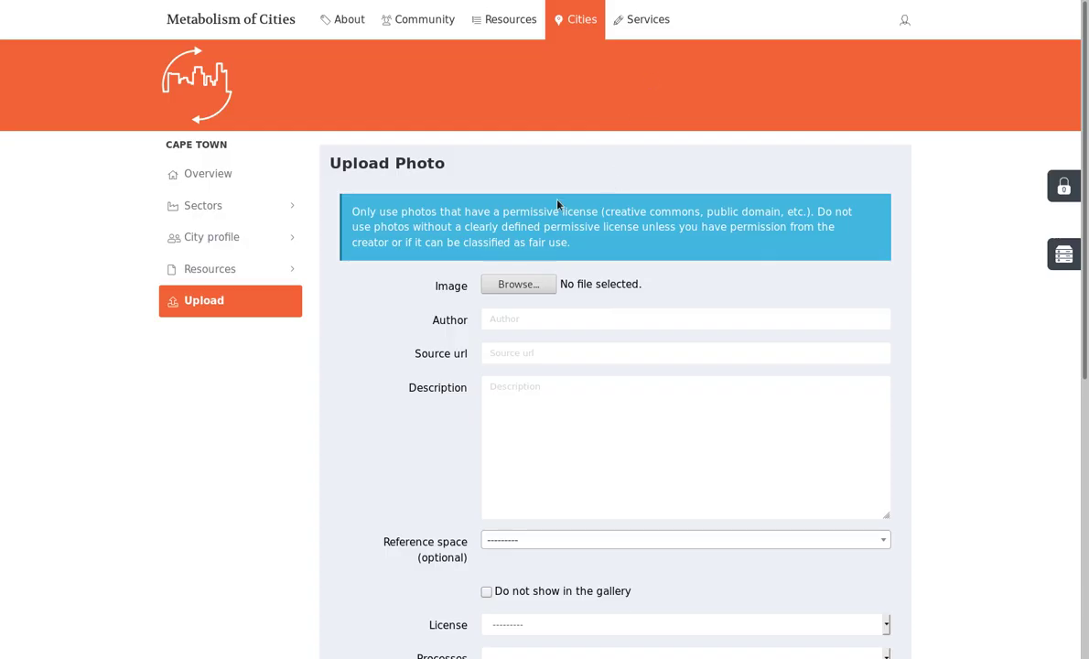
pyautogui.click(514, 286)
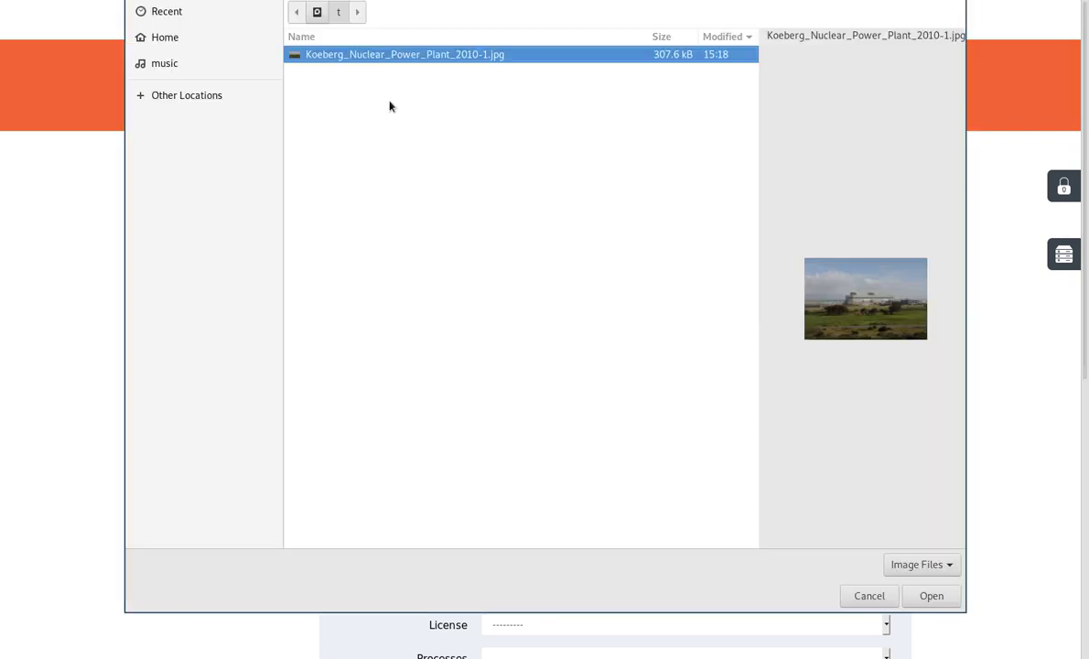
pyautogui.doubleClick(337, 57)
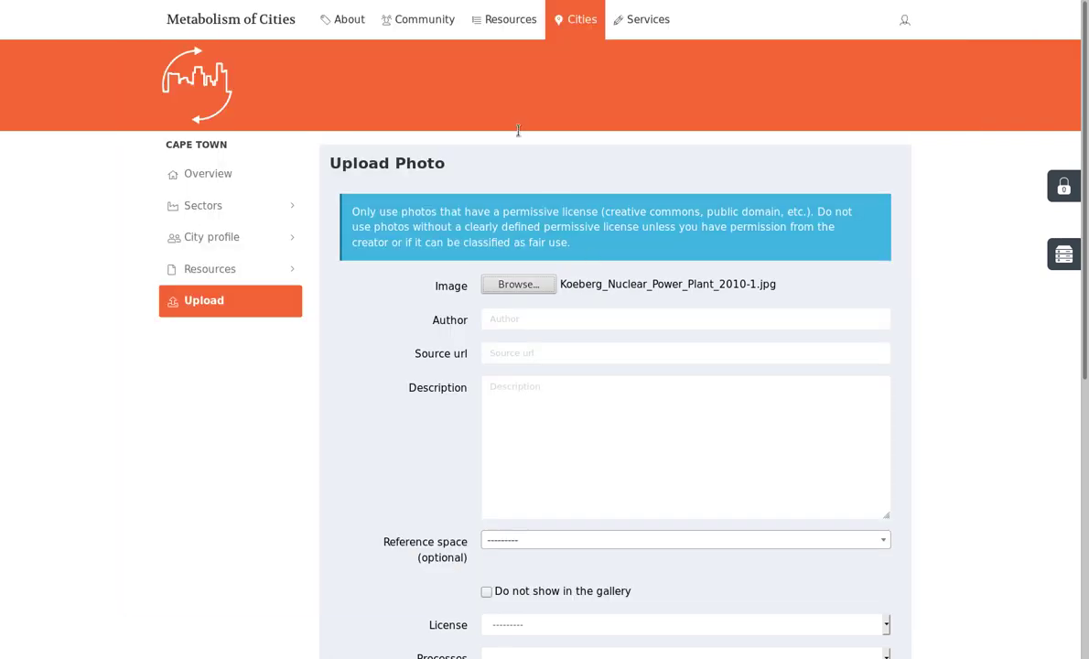
# - Fill in the photo's author with the photographer's name credited on the Wikipedia image page
pyautogui.scroll(-2, 518, 131)
pyautogui.click(495, 200)
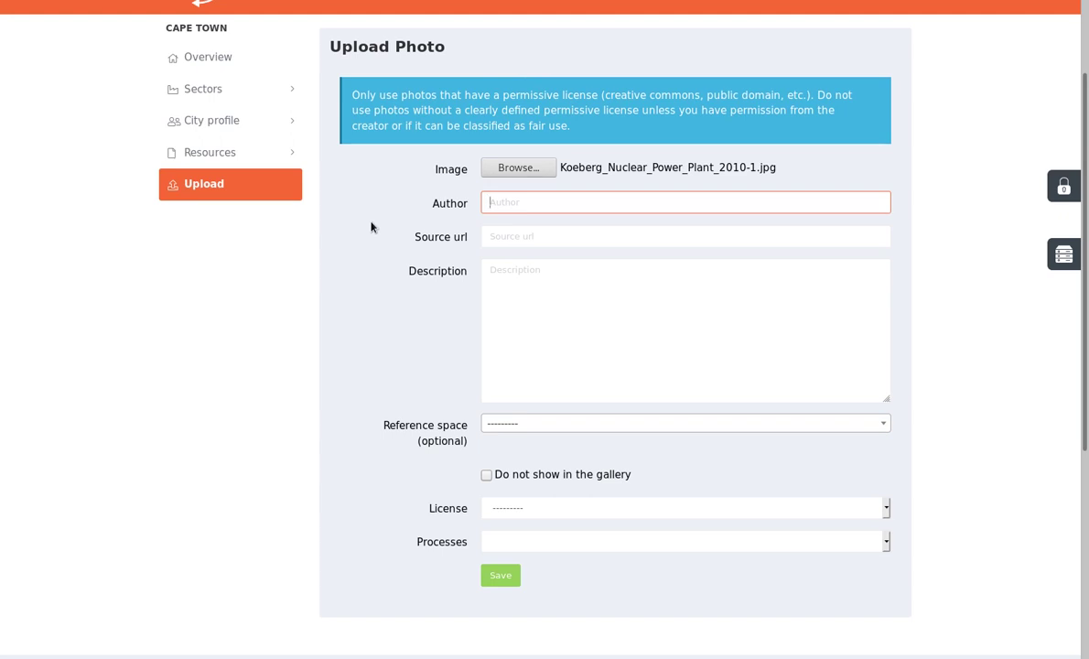
pyautogui.hotkey('ctrl', 'Tab')
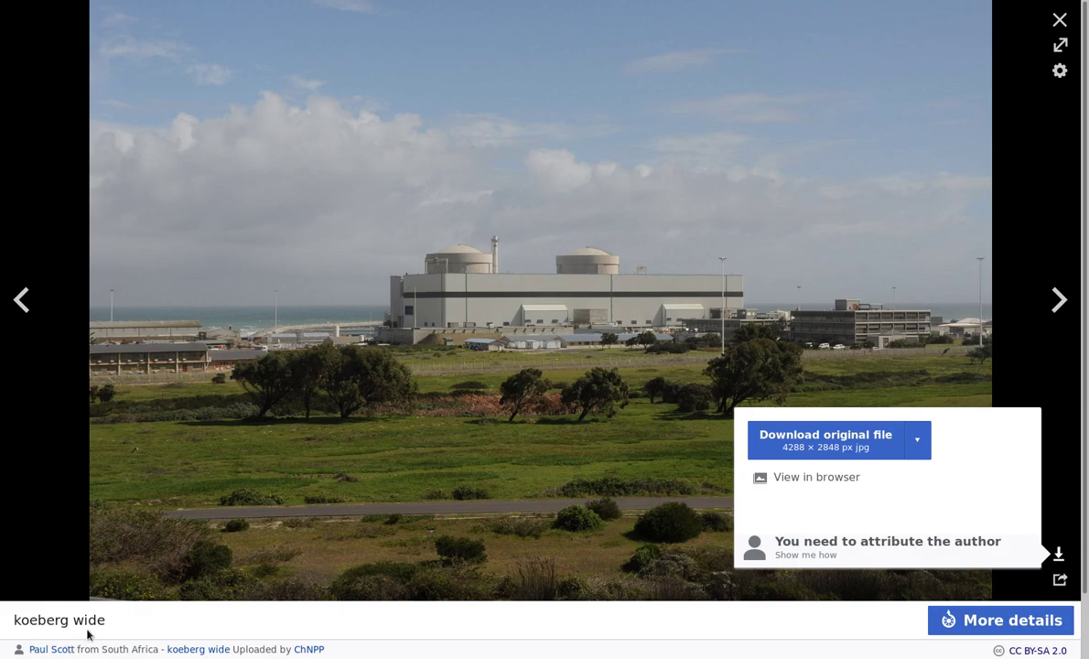
pyautogui.hotkey('ctrl', 'shift', 'Tab')
pyautogui.write('Paul Sc')
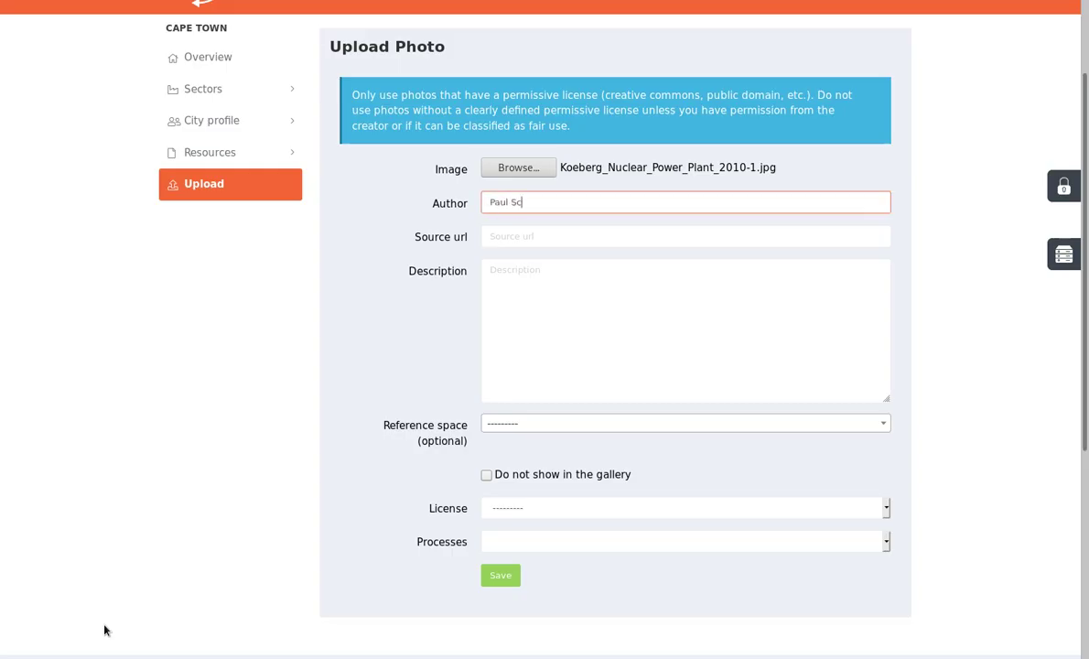
pyautogui.write('ott')
pyautogui.press('Tab')
pyautogui.hotkey('ctrl', 'Tab')
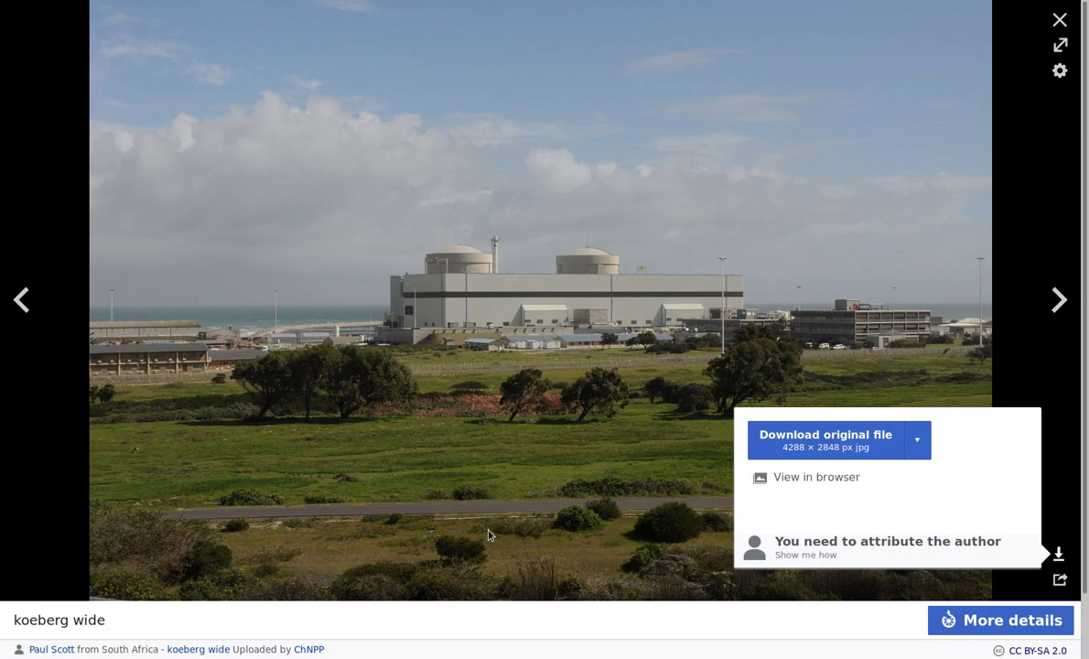
pyautogui.hotkey('ctrl', 'shift', 'Tab')
pyautogui.write('https://en.wikipedia.org/wiki/Koeberg_Nuclear_Power_Station#/media/File:Koeberg_Nuclear_Power_Plant_2010-1.jpg')
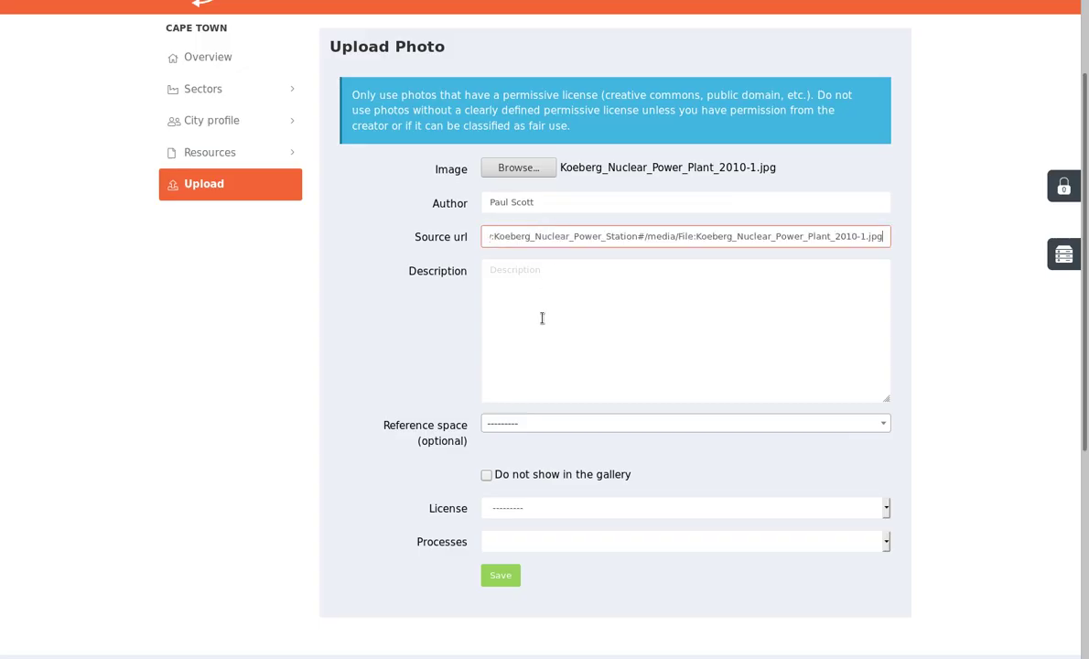
# - Enter the description "Koeberg Power Plant seen from outside the facility"
pyautogui.click(542, 316)
pyautogui.scroll(-1, 542, 315)
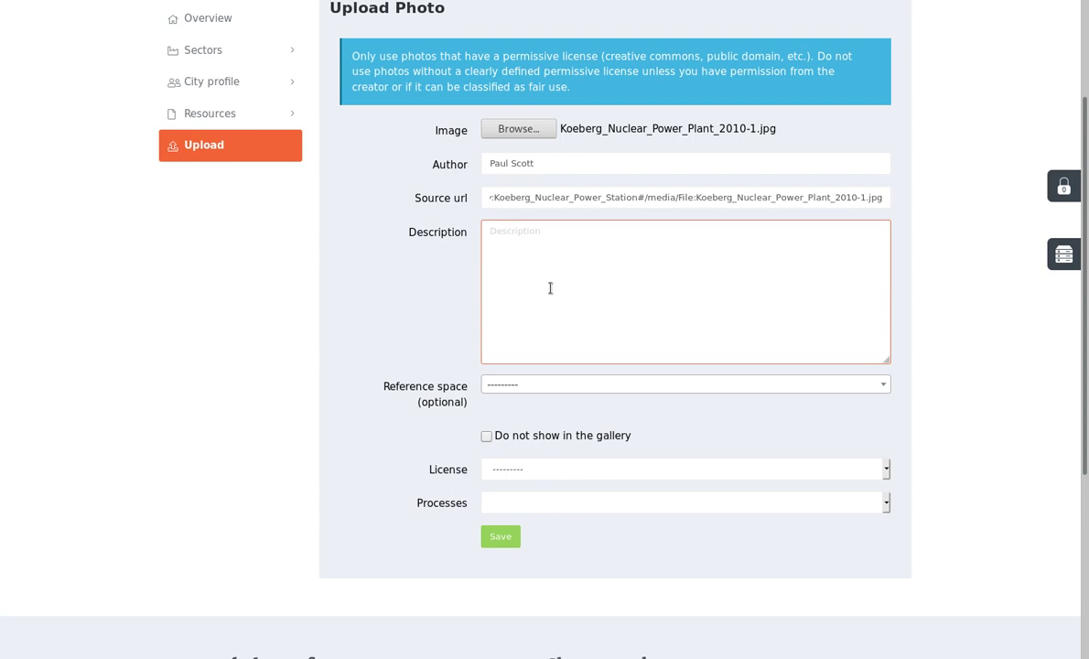
pyautogui.write('Koeberg Power Plant seen from ou')
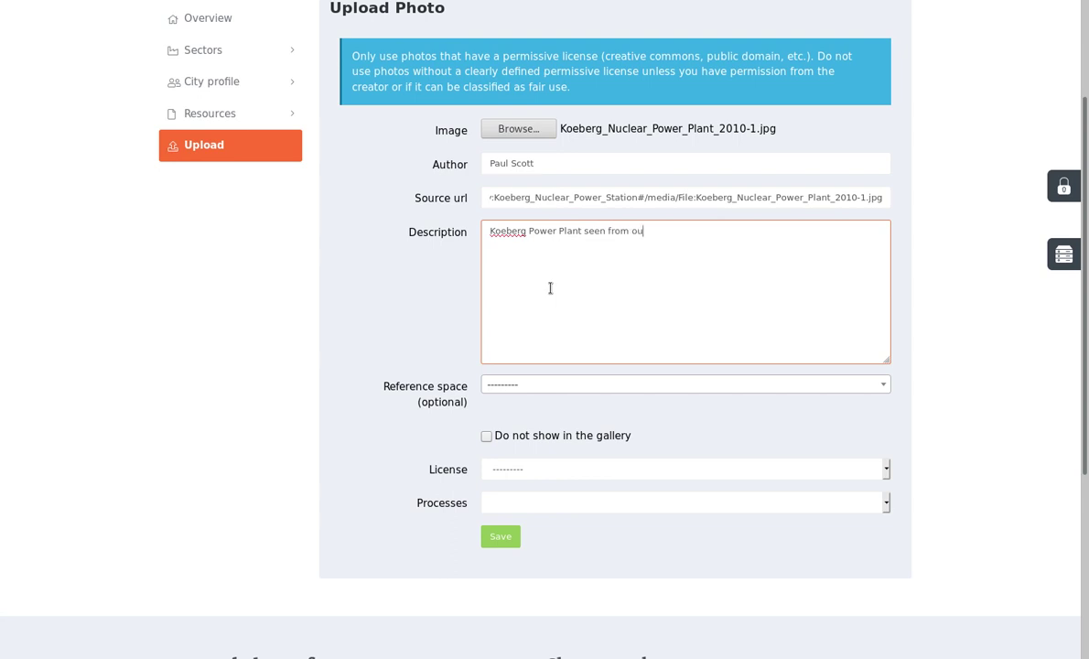
pyautogui.write('tside the facility')
# - Search the reference spaces for "koeberg" and assign Koeberg Power Station (Power plants) to the photo
pyautogui.scroll(-2, 449, 243)
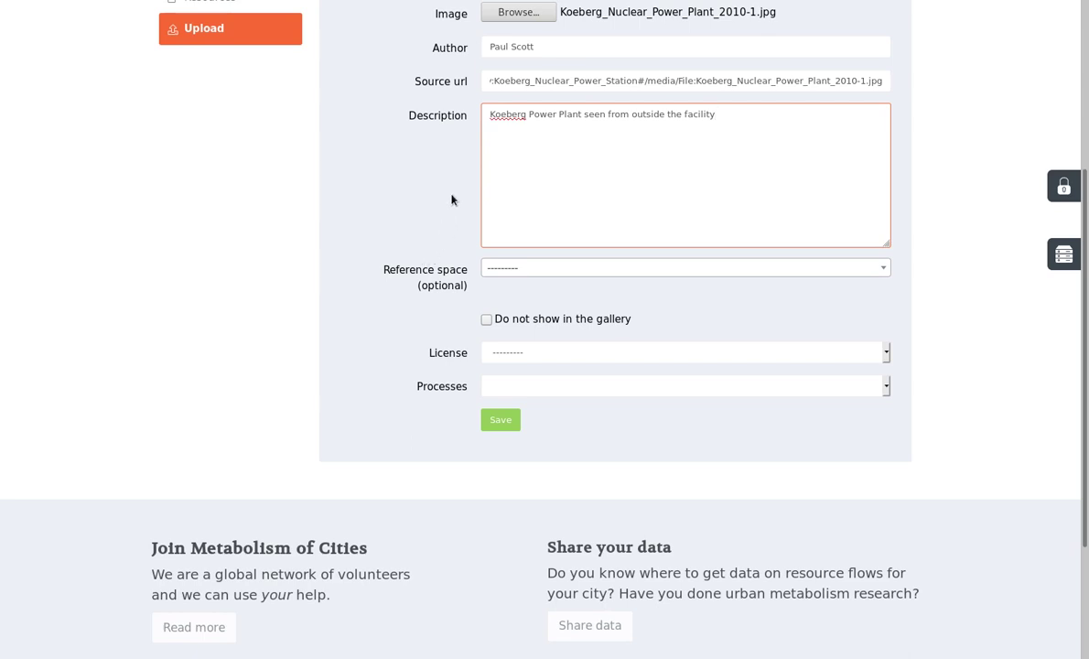
pyautogui.scroll(1, 440, 205)
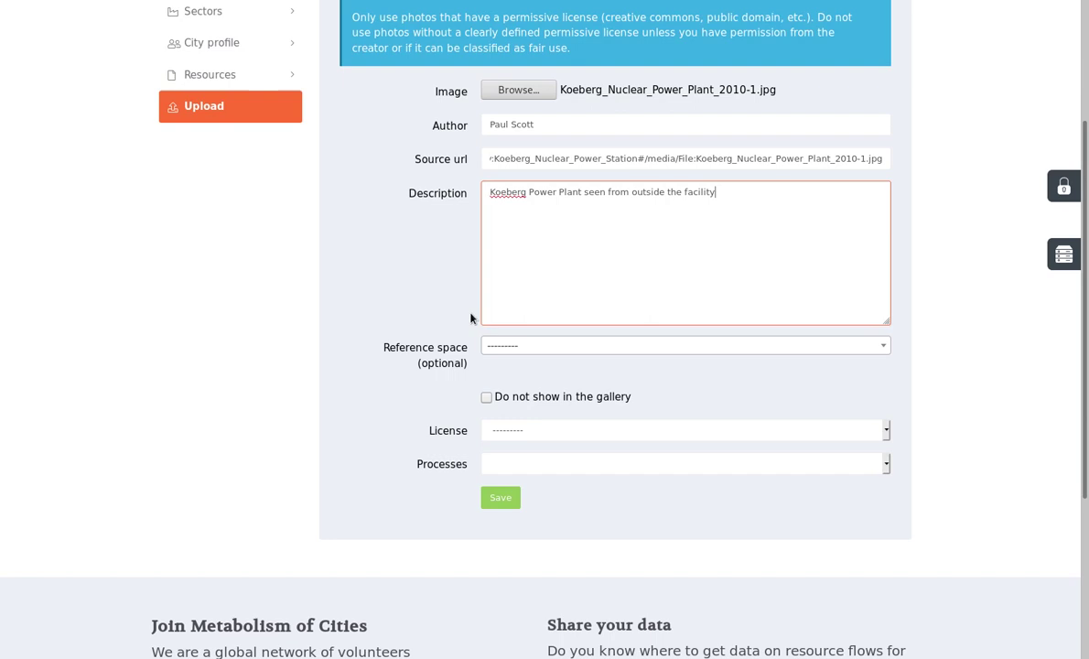
pyautogui.click(513, 344)
pyautogui.write('koeberg')
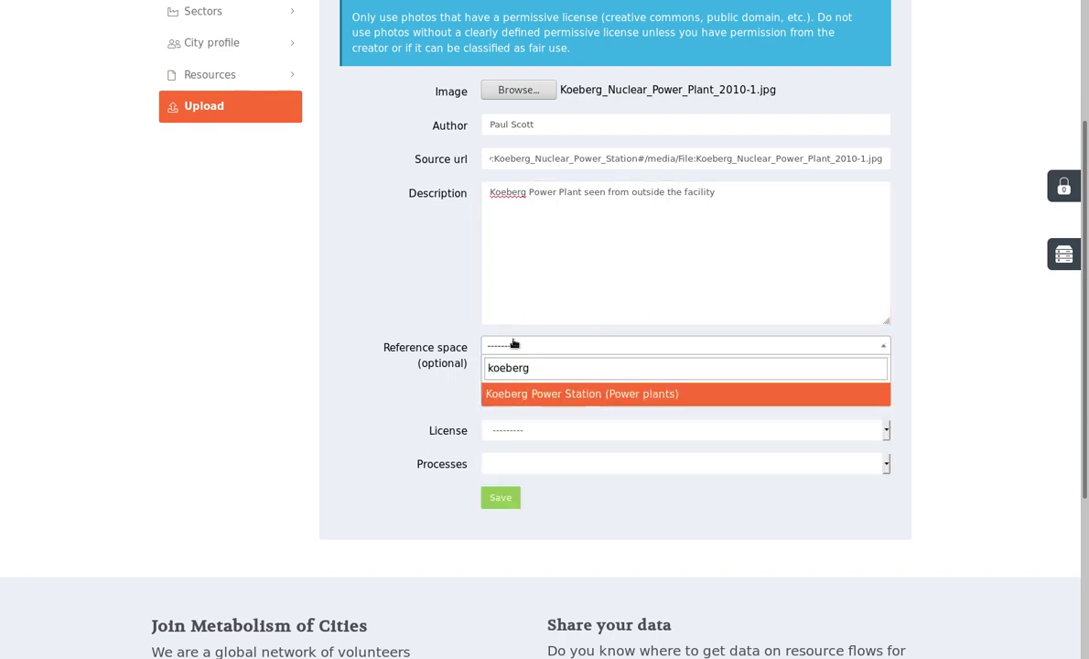
pyautogui.press('Return')
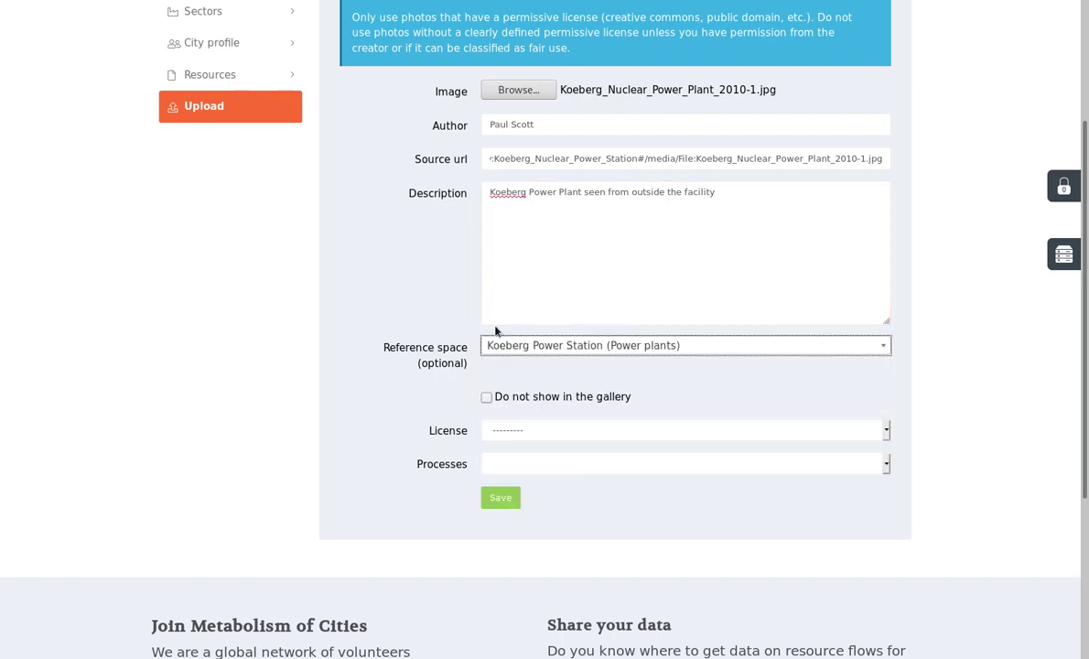
pyautogui.scroll(-1, 449, 262)
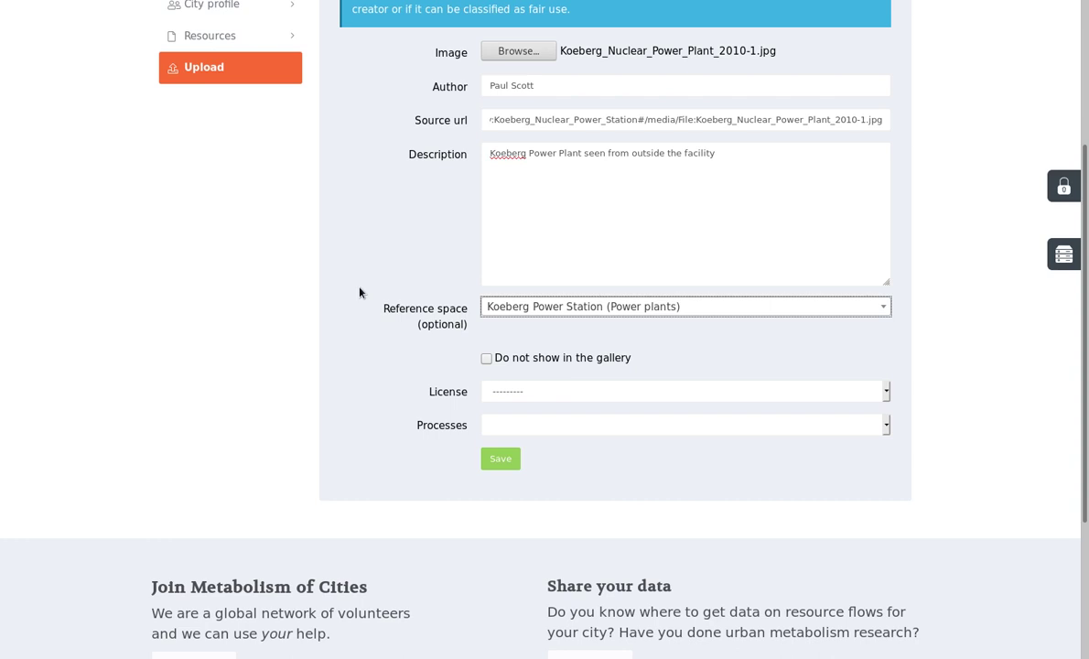
pyautogui.click(527, 361)
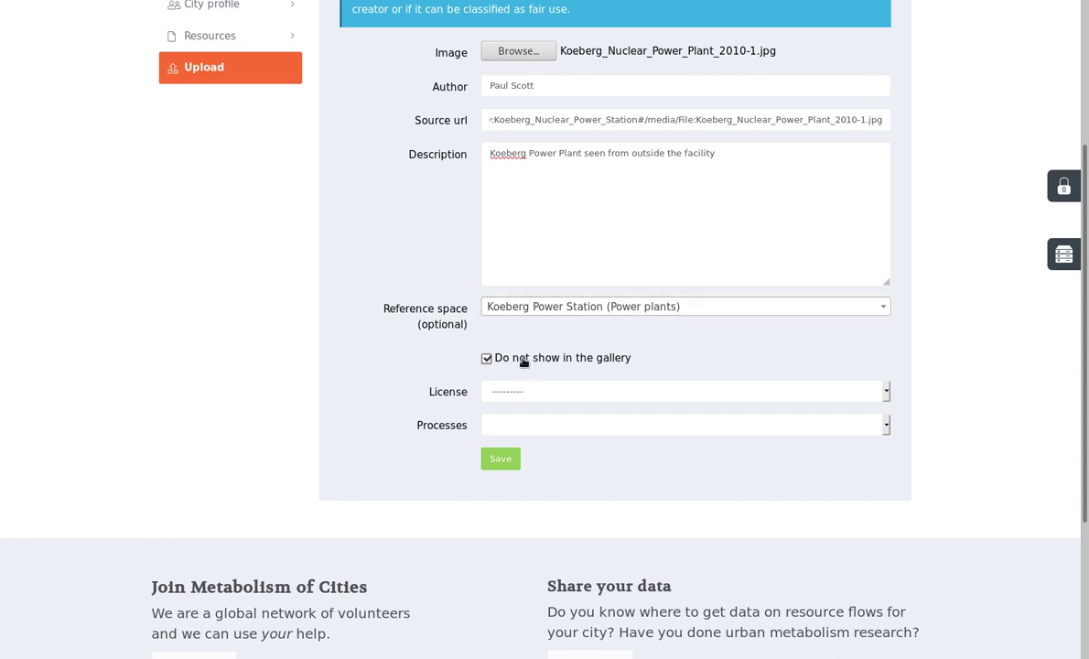
pyautogui.click(524, 361)
# - Check the license on the Wikipedia image page and set the photo's license to CC BY-SA 2.0
pyautogui.hotkey('ctrl', 'Tab')
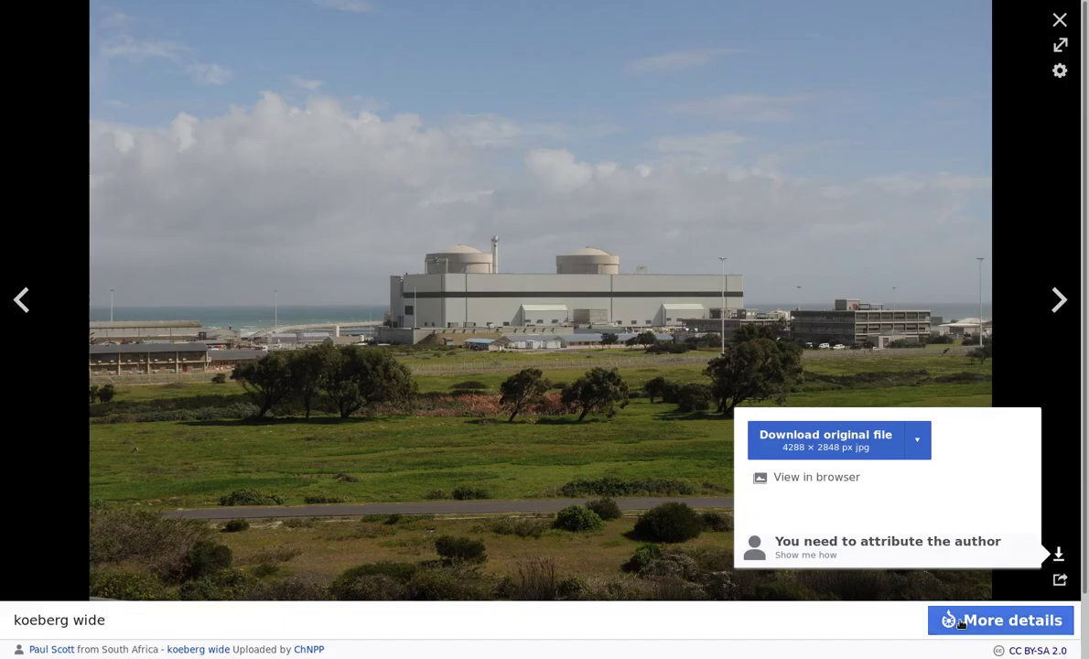
pyautogui.hotkey('ctrl', 'shift', 'Tab')
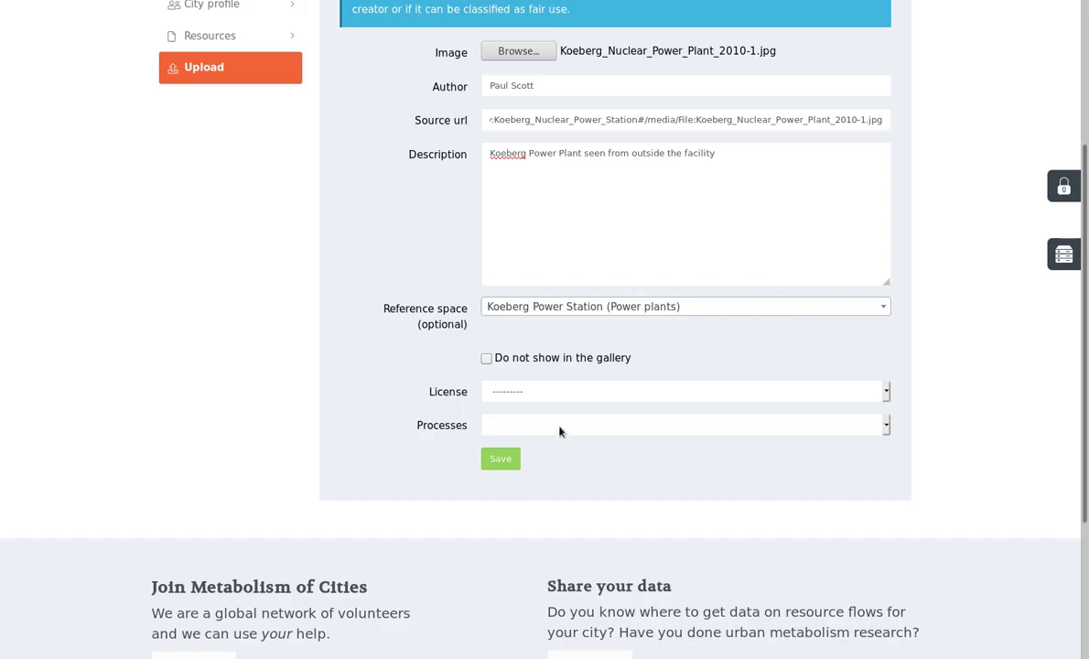
pyautogui.click(515, 390)
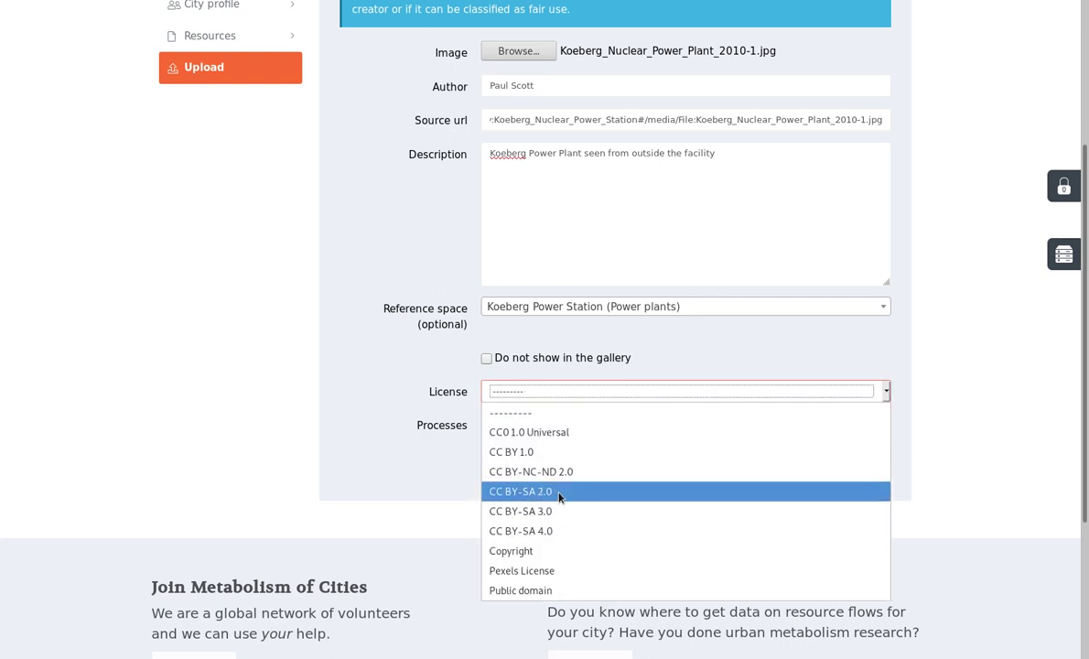
pyautogui.click(560, 497)
# - Set the photo's process to 35.11. Production of electricity and save the upload
pyautogui.click(534, 425)
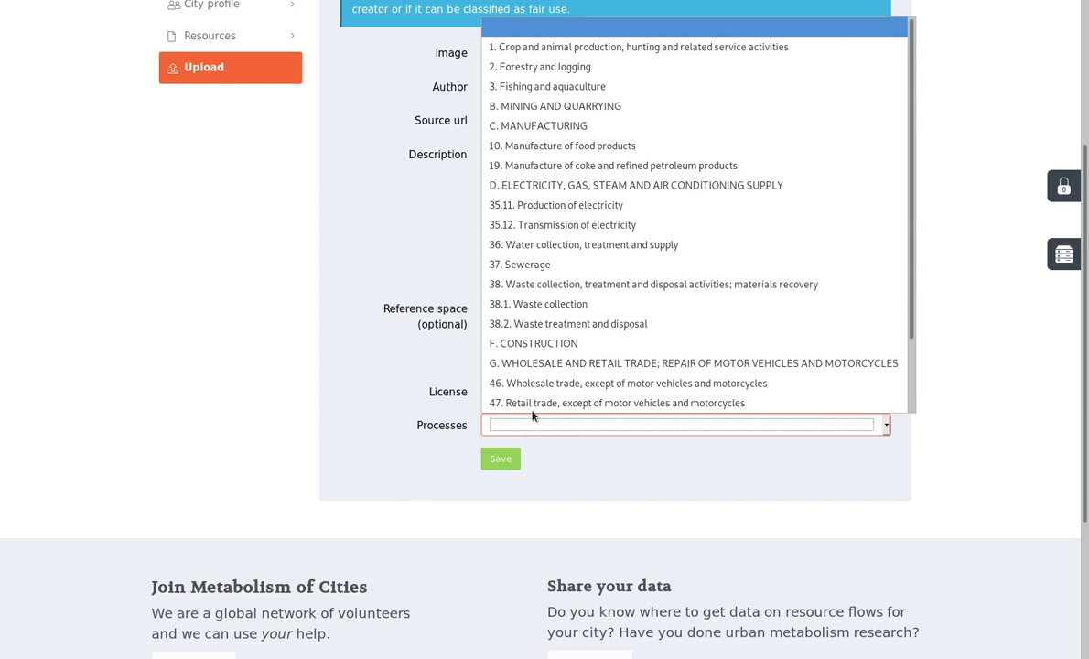
pyautogui.click(508, 205)
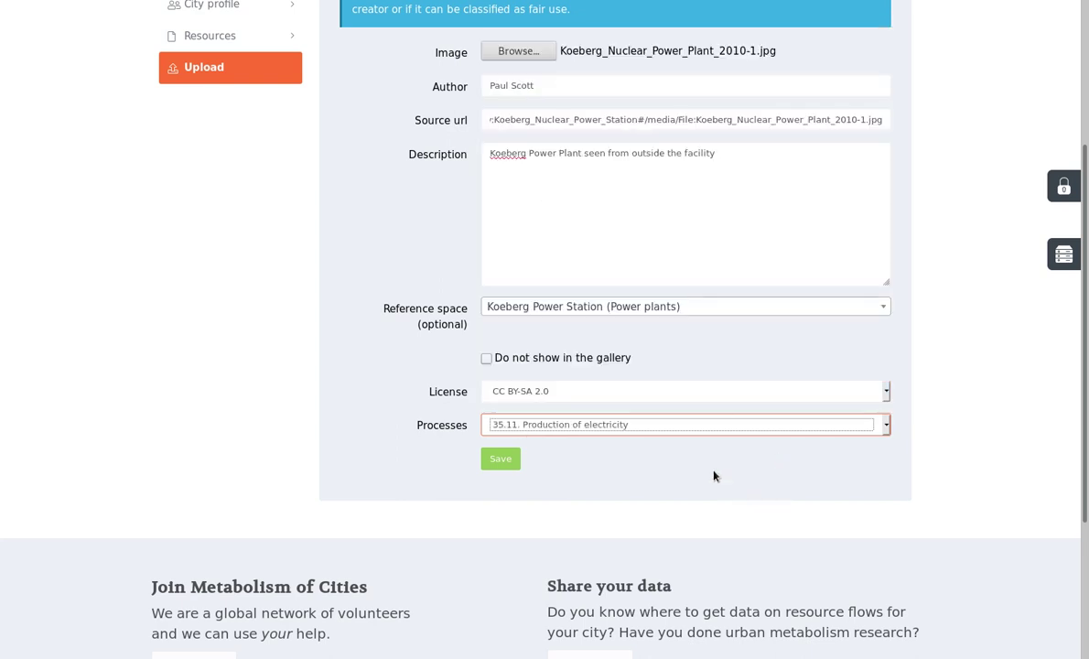
pyautogui.click(497, 460)
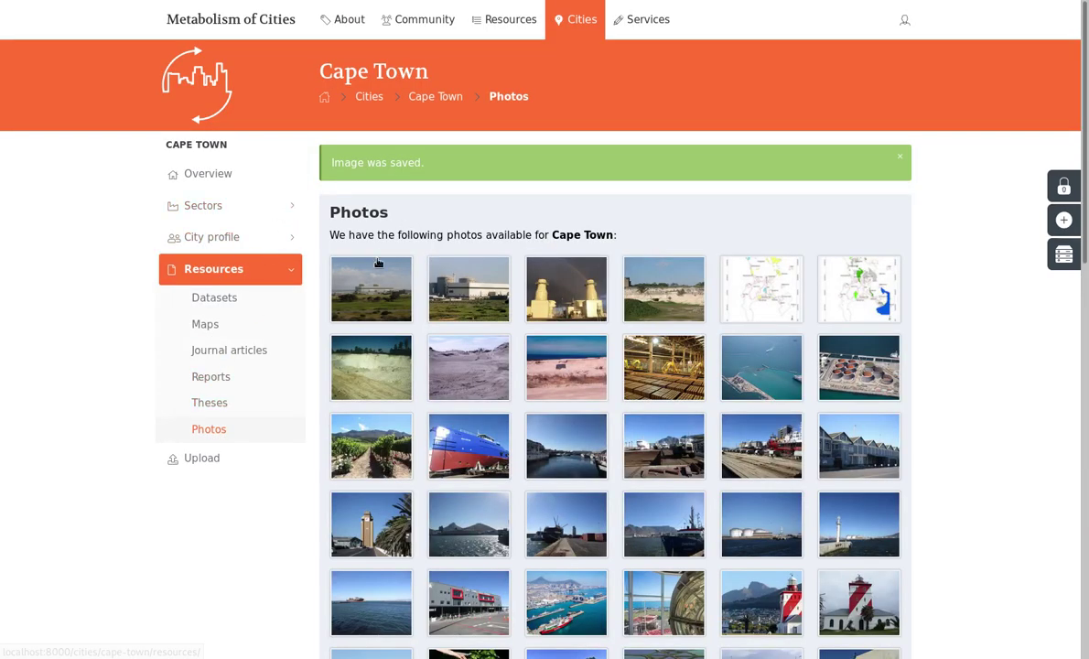
# - View the uploaded Koeberg photo in the gallery and check its related Koeberg Power Station page
pyautogui.click(362, 292)
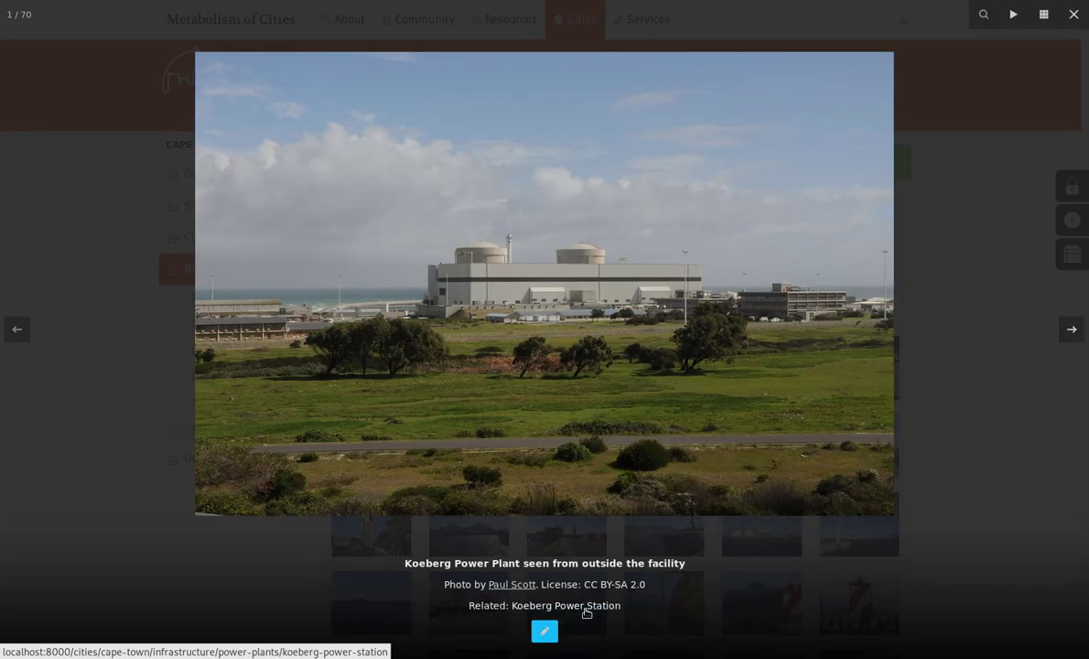
pyautogui.click(280, 433)
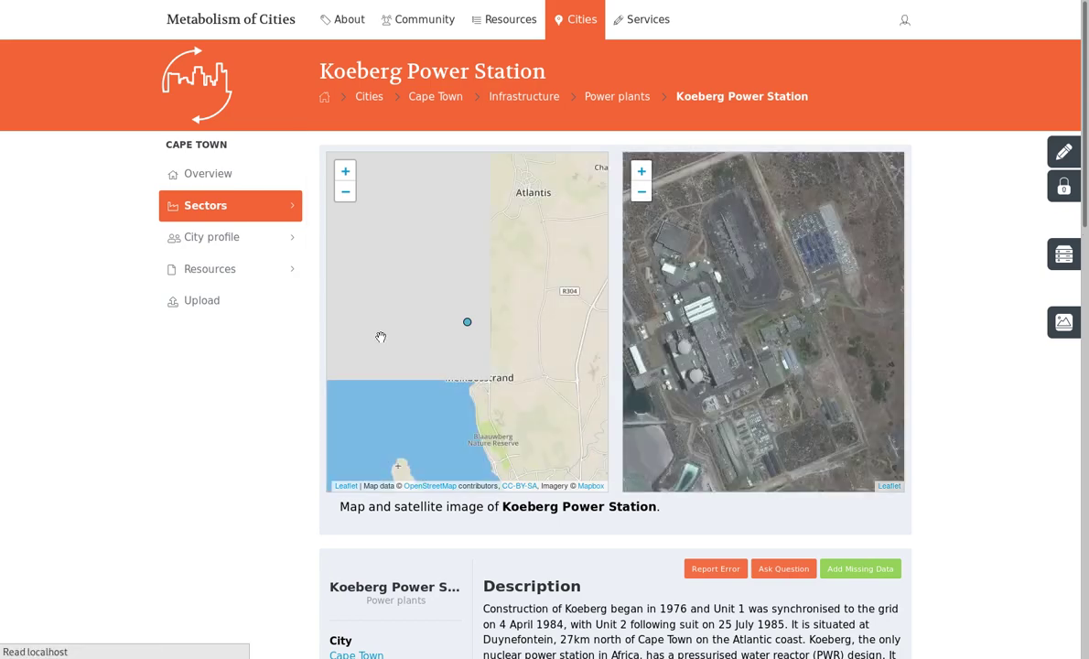
pyautogui.scroll(-10, 407, 273)
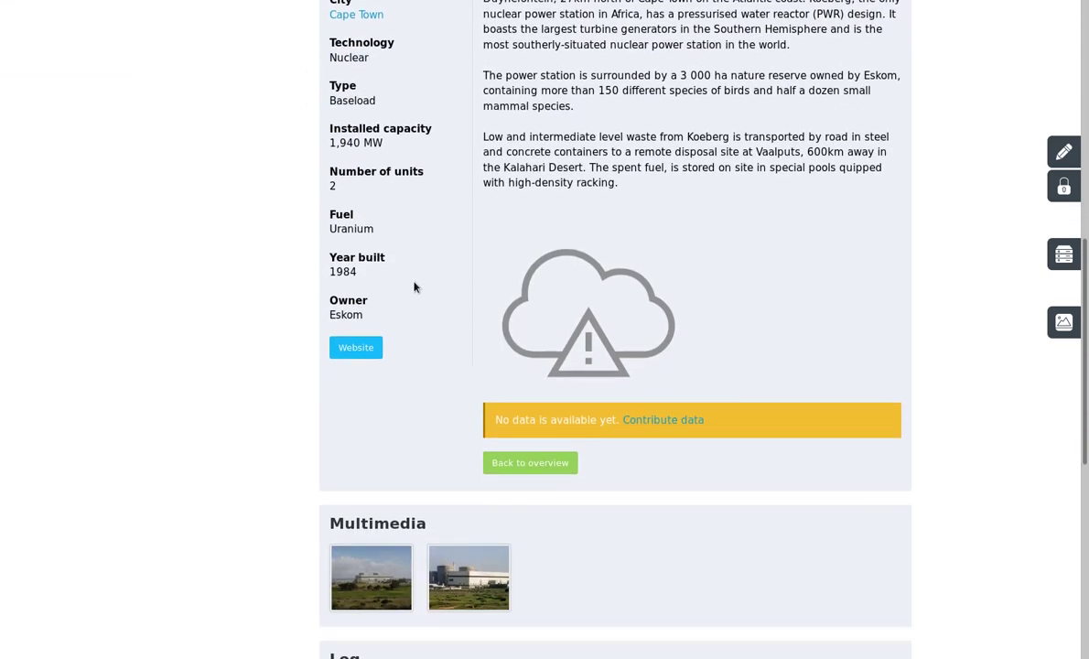